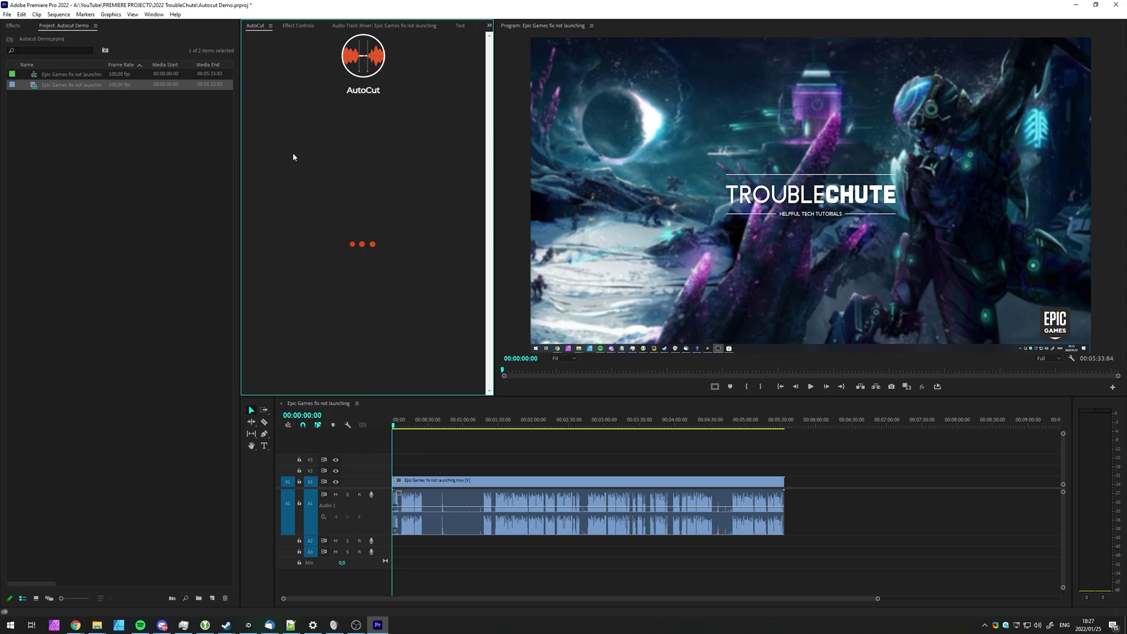
- Reopen the AutoCut extension panel and select the recording clip to load its -35 dB settings
{"action": "left_click", "coordinate": [153, 14]}
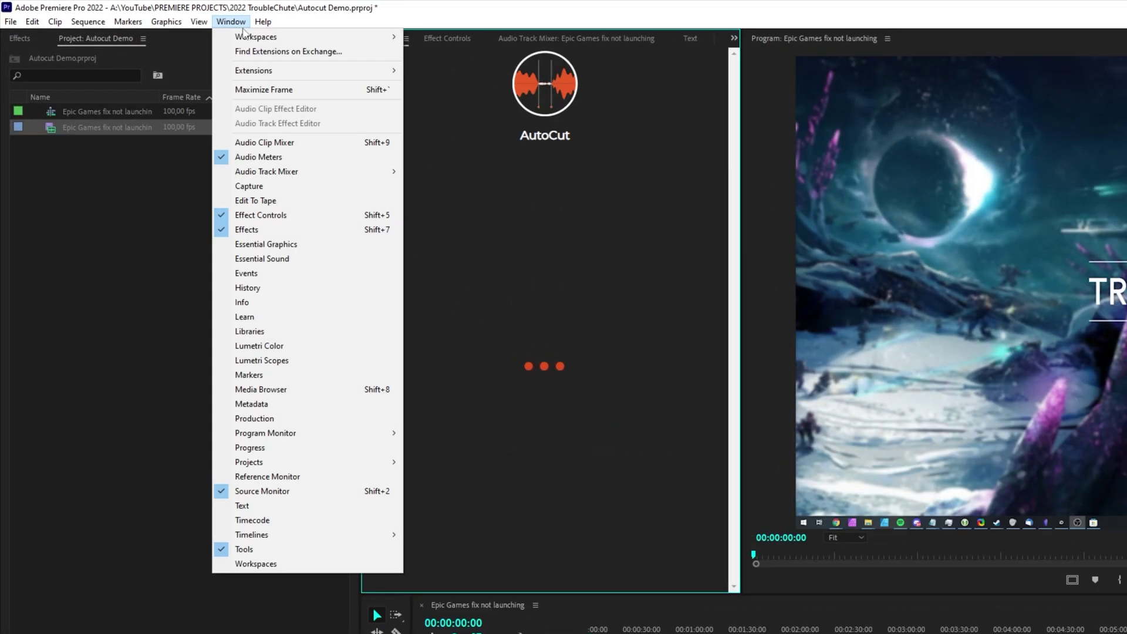
{"action": "mouse_move", "coordinate": [352, 71]}
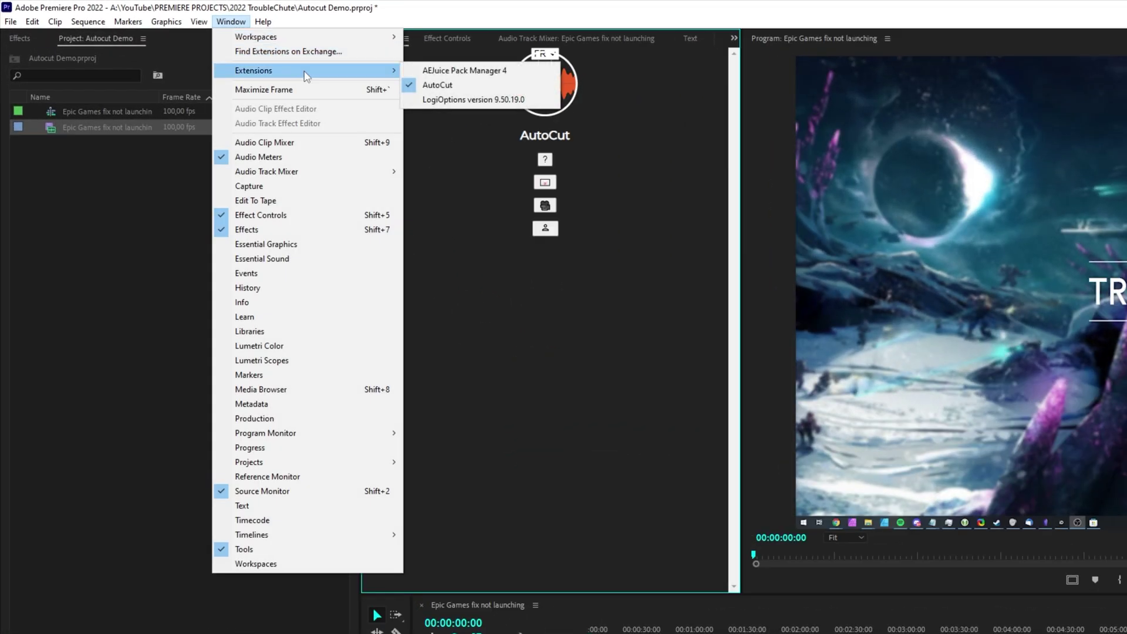
{"action": "left_click", "coordinate": [473, 86]}
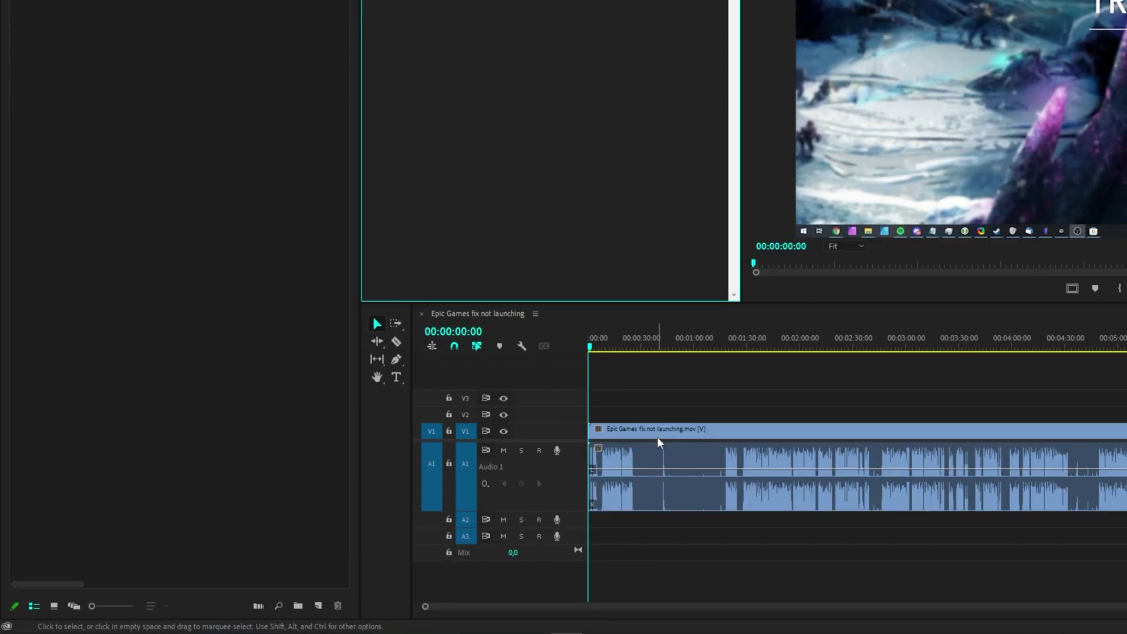
{"action": "left_click", "coordinate": [628, 473]}
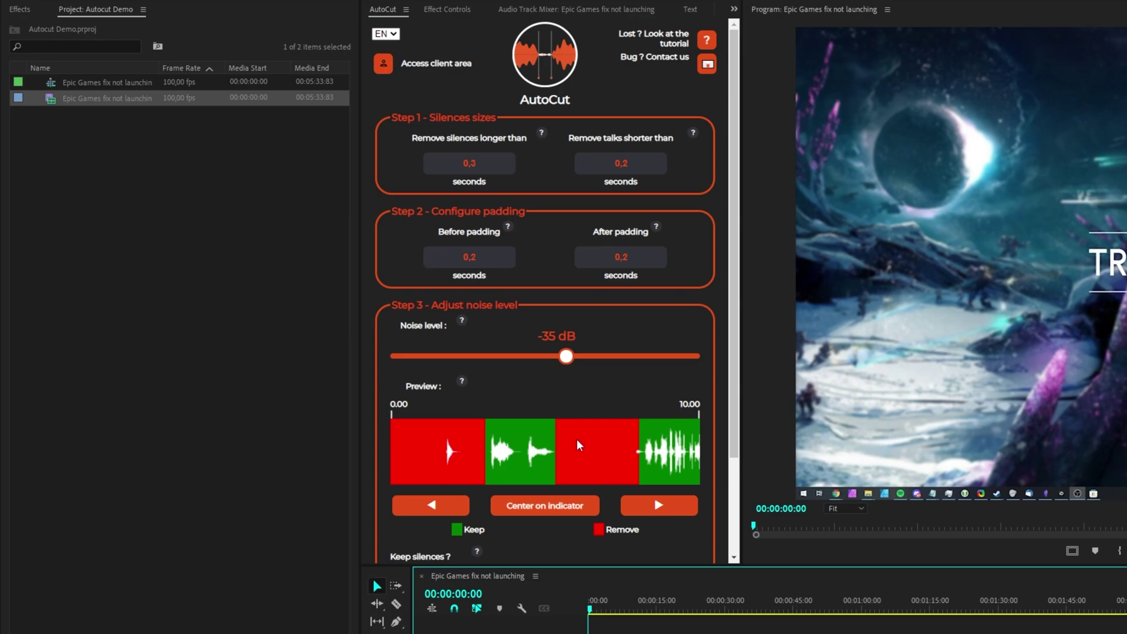
{"action": "scroll", "coordinate": [578, 440], "scroll_direction": "down", "scroll_amount": 3}
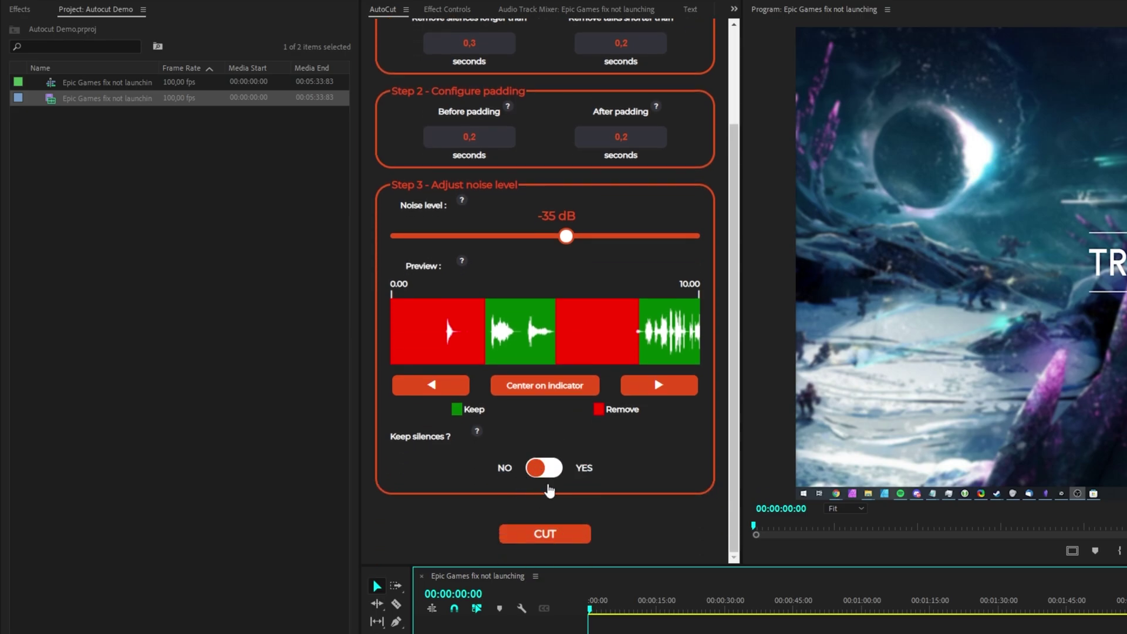
{"action": "scroll", "coordinate": [549, 491], "scroll_direction": "up", "scroll_amount": 3}
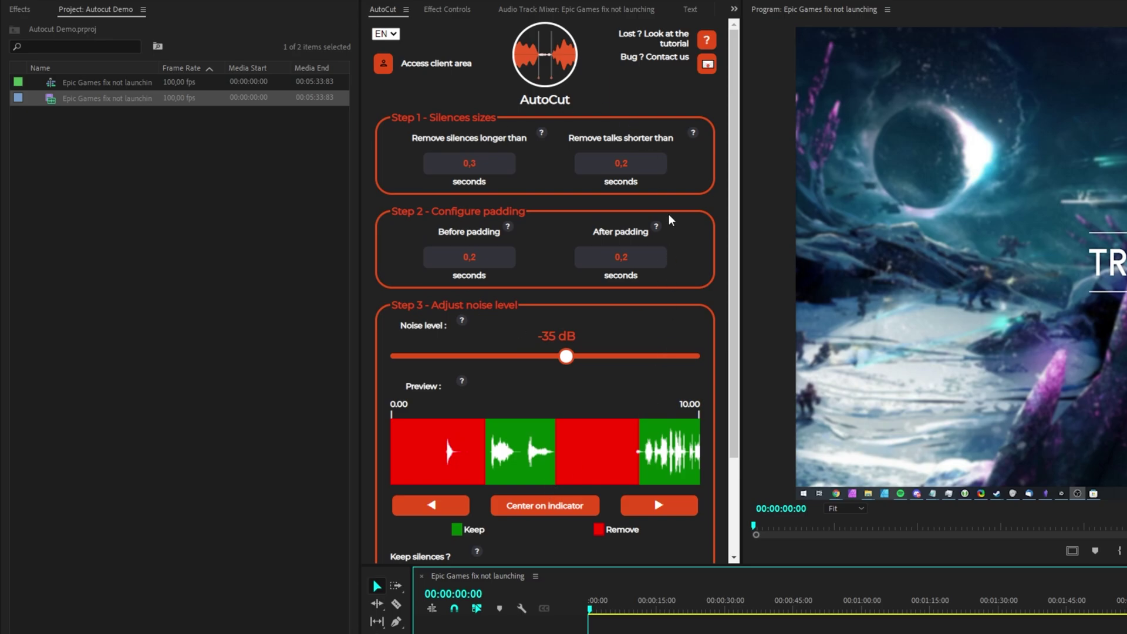
{"action": "mouse_move", "coordinate": [509, 228]}
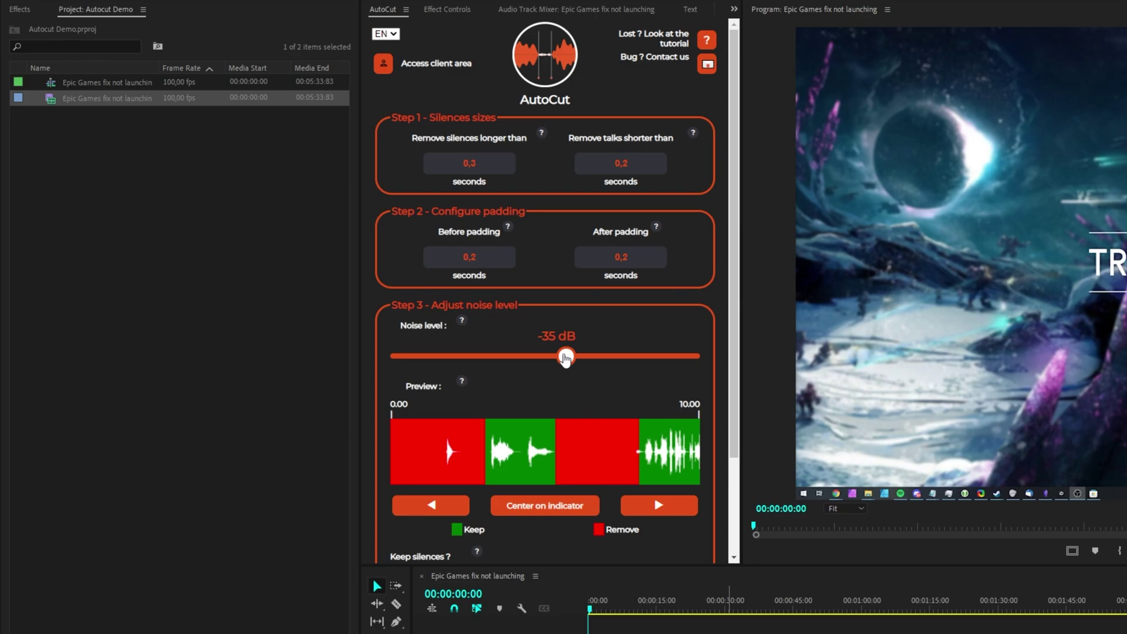
- Move AutoCut's noise level slider past about -44 dB up to -50 dB
{"action": "left_click_drag", "start_coordinate": [565, 358], "coordinate": [641, 356]}
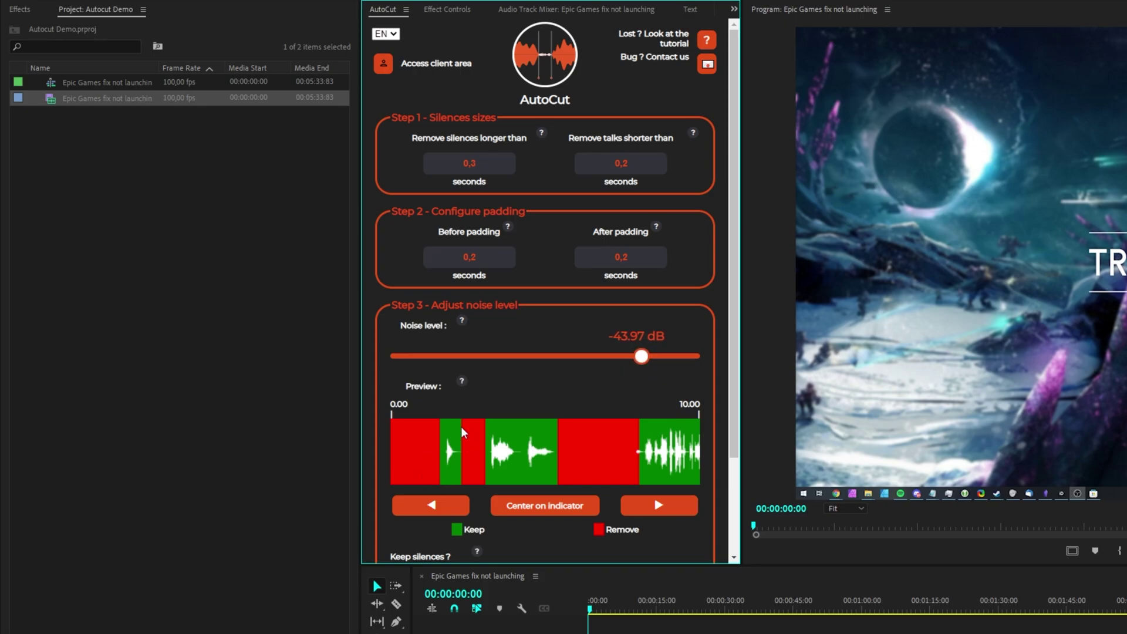
{"action": "left_click_drag", "start_coordinate": [623, 356], "coordinate": [694, 356]}
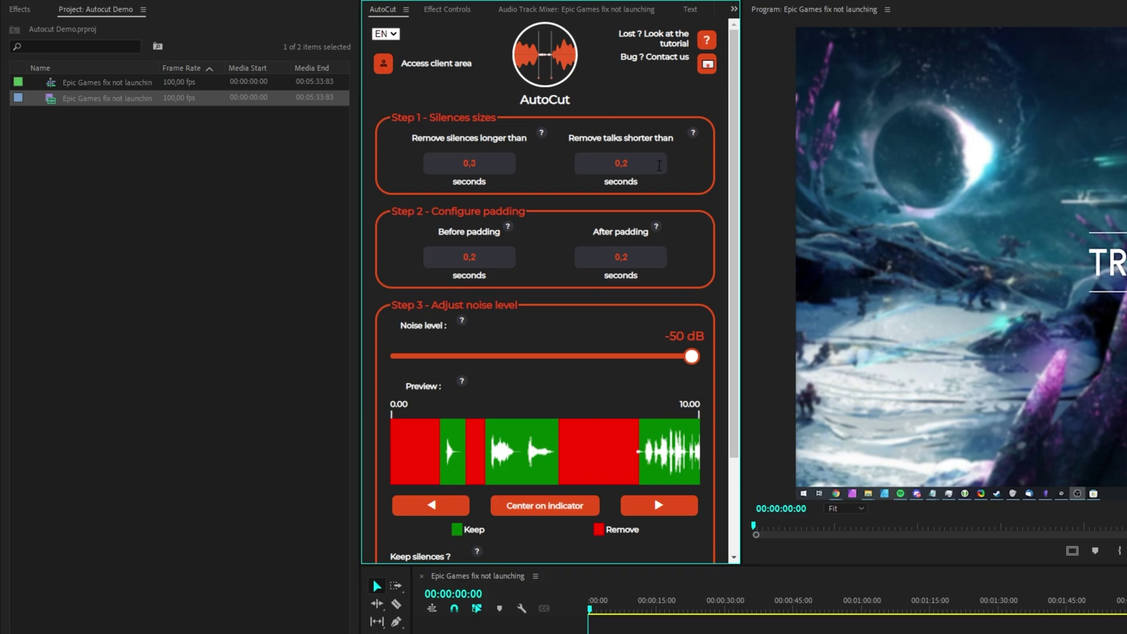
{"action": "left_click", "coordinate": [658, 166]}
{"action": "type", "text": "1"}
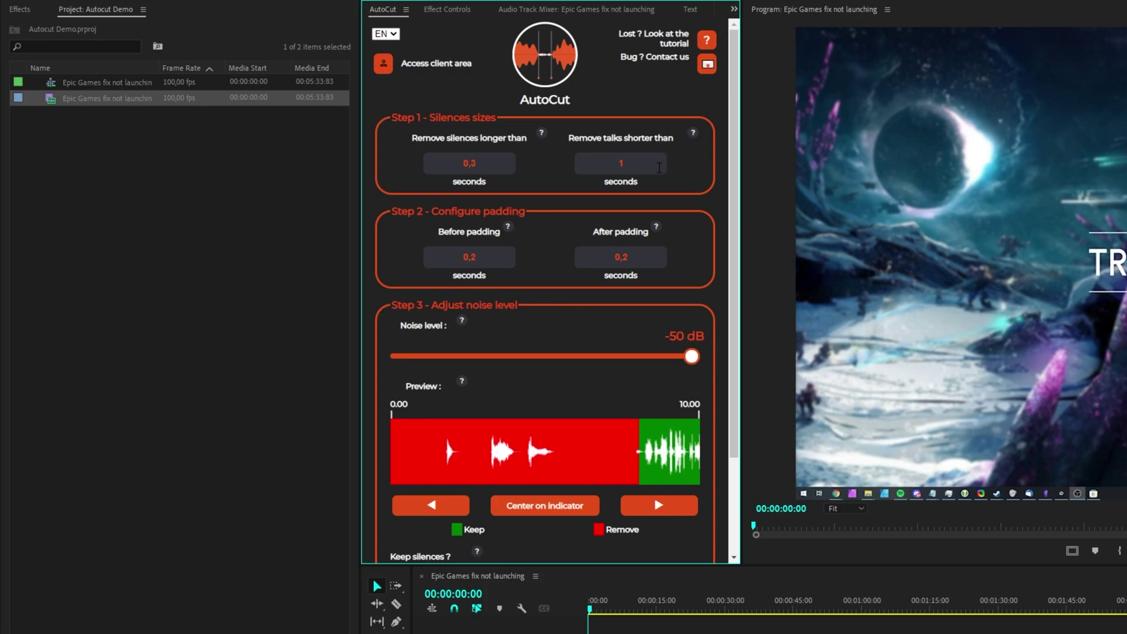
{"action": "key", "text": "BackSpace"}
{"action": "type", "text": "0.2"}
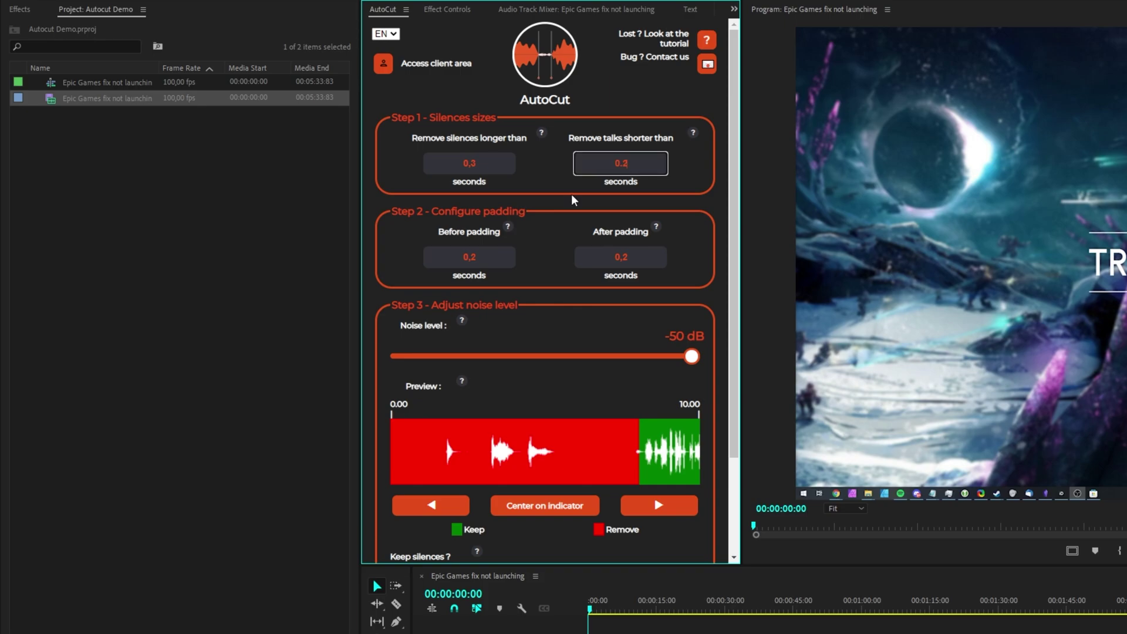
{"action": "left_click", "coordinate": [573, 201]}
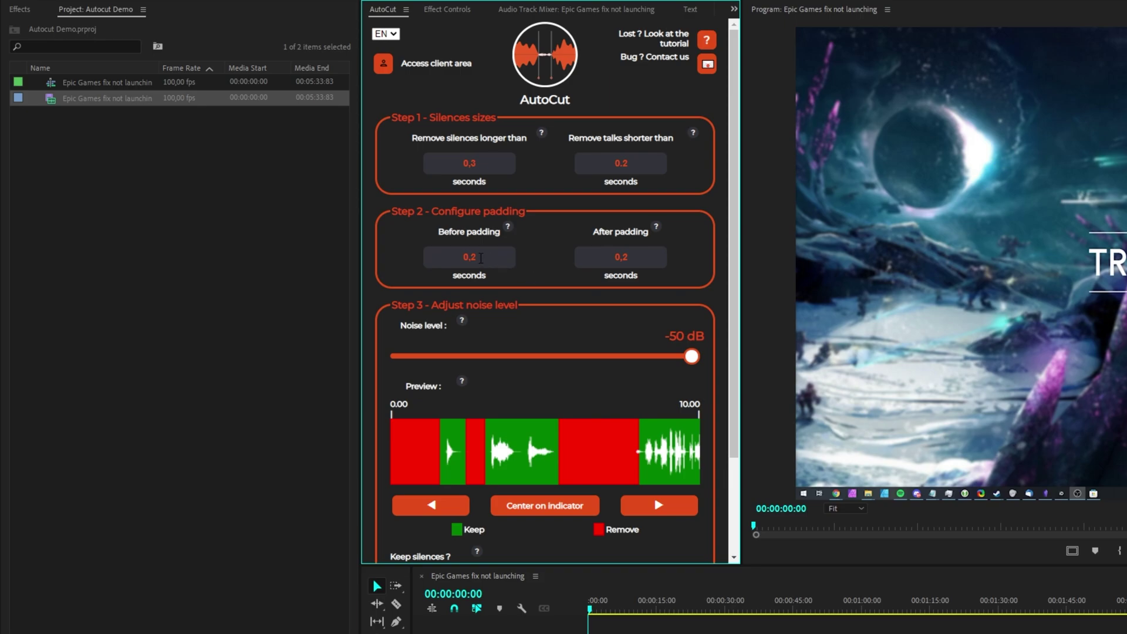
{"action": "double_click", "coordinate": [481, 258]}
{"action": "type", "text": "0"}
{"action": "left_click", "coordinate": [561, 268]}
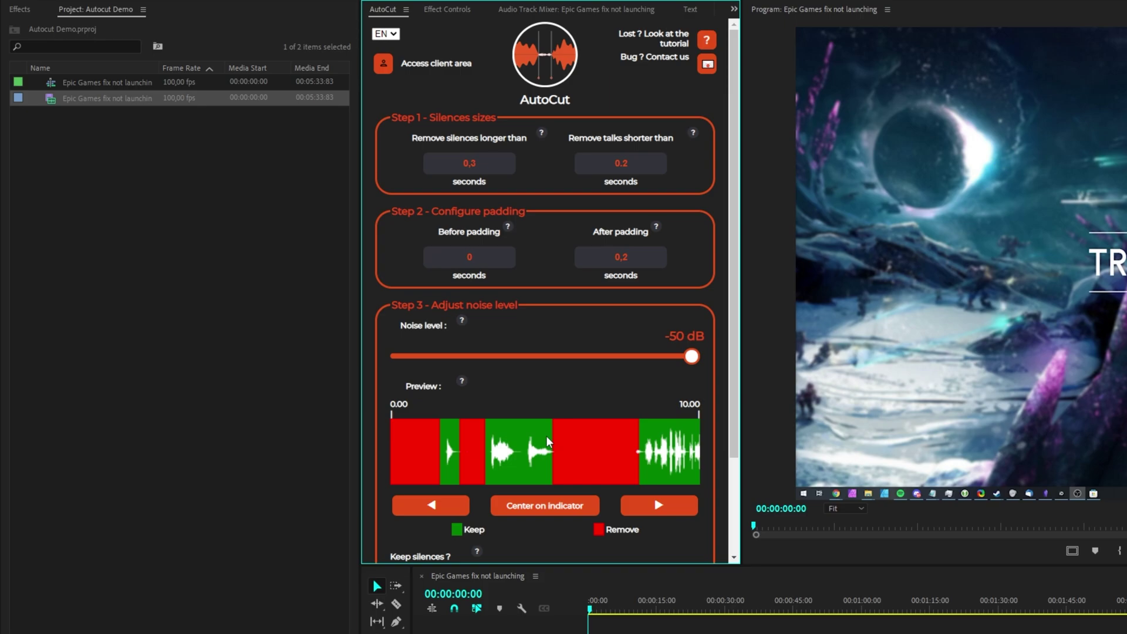
{"action": "left_click", "coordinate": [497, 261]}
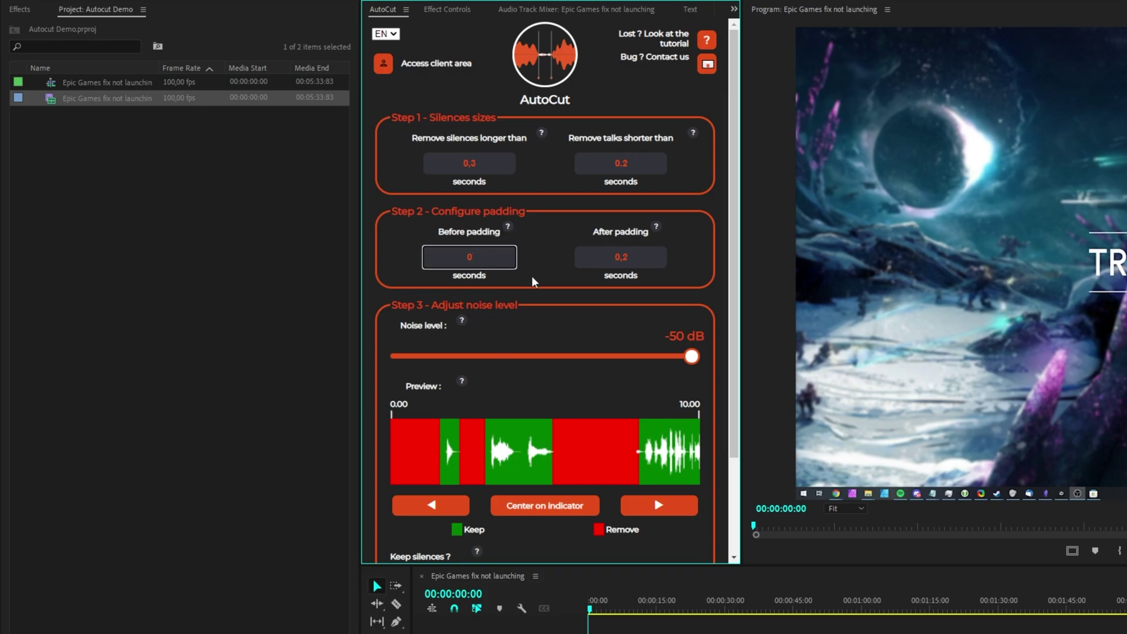
{"action": "type", "text": ".2"}
{"action": "left_click", "coordinate": [536, 281]}
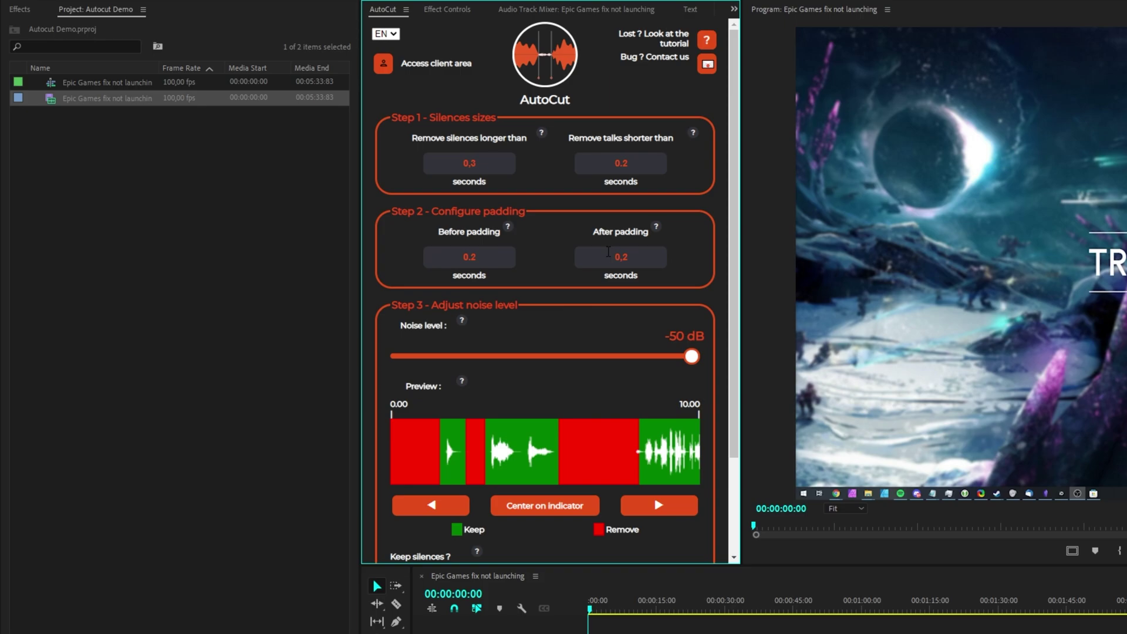
{"action": "left_click", "coordinate": [638, 260]}
{"action": "key", "text": "BackSpace"}
{"action": "key", "text": "BackSpace"}
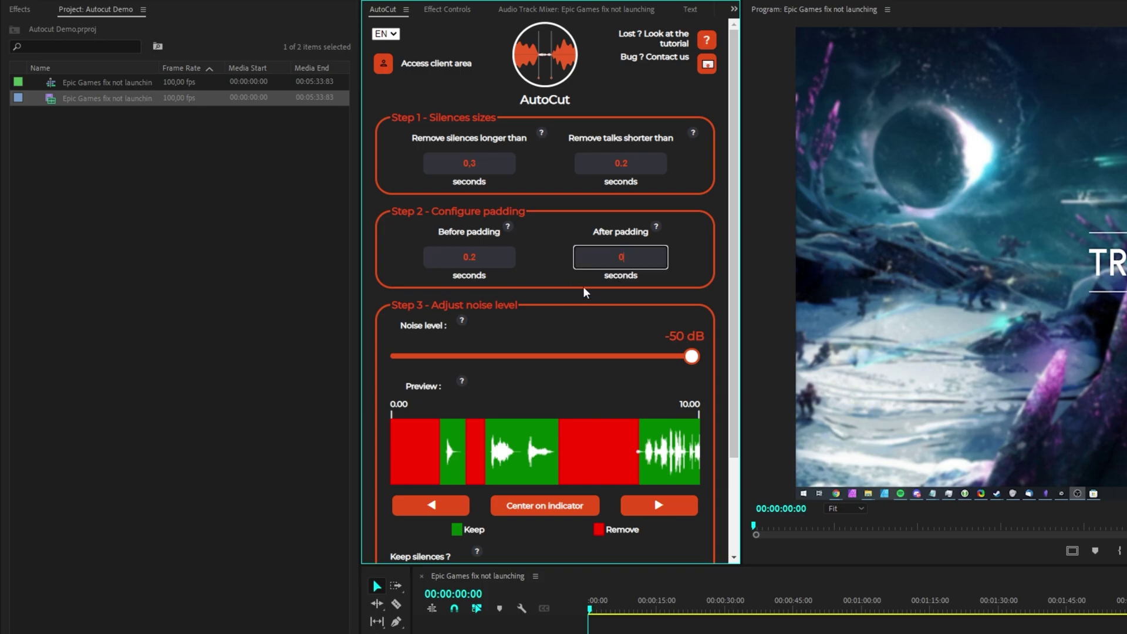
{"action": "left_click", "coordinate": [560, 267]}
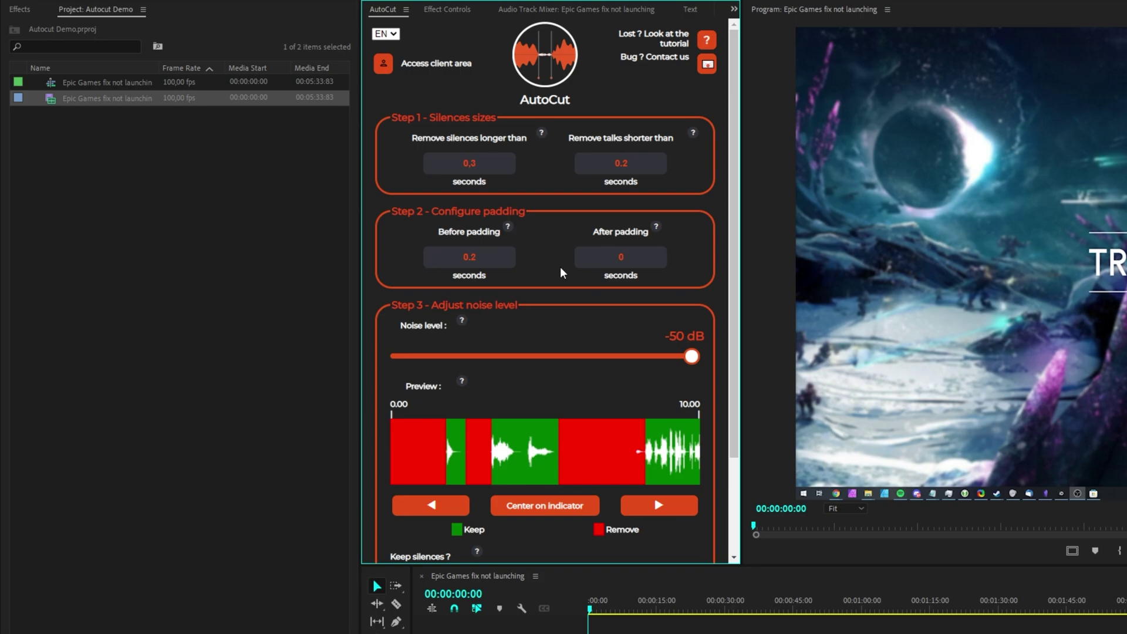
{"action": "left_click", "coordinate": [598, 268]}
{"action": "type", "text": ".2"}
{"action": "left_click", "coordinate": [533, 223]}
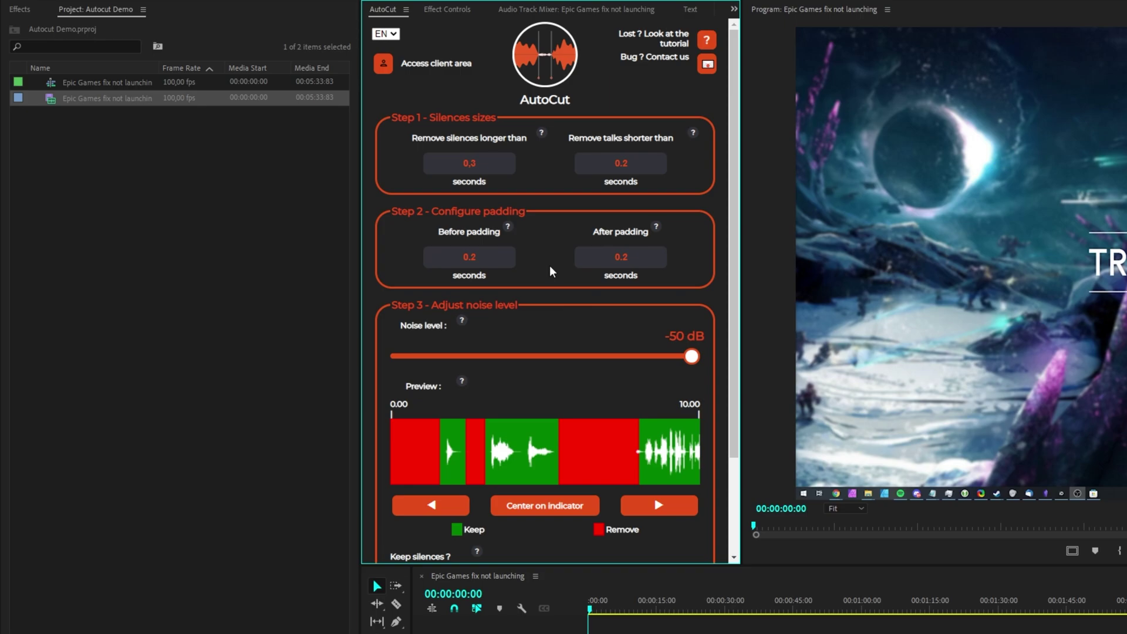
- Move the playhead to about 1:26 and center AutoCut's cut preview on it
{"action": "scroll", "coordinate": [615, 167], "scroll_direction": "down", "scroll_amount": 3}
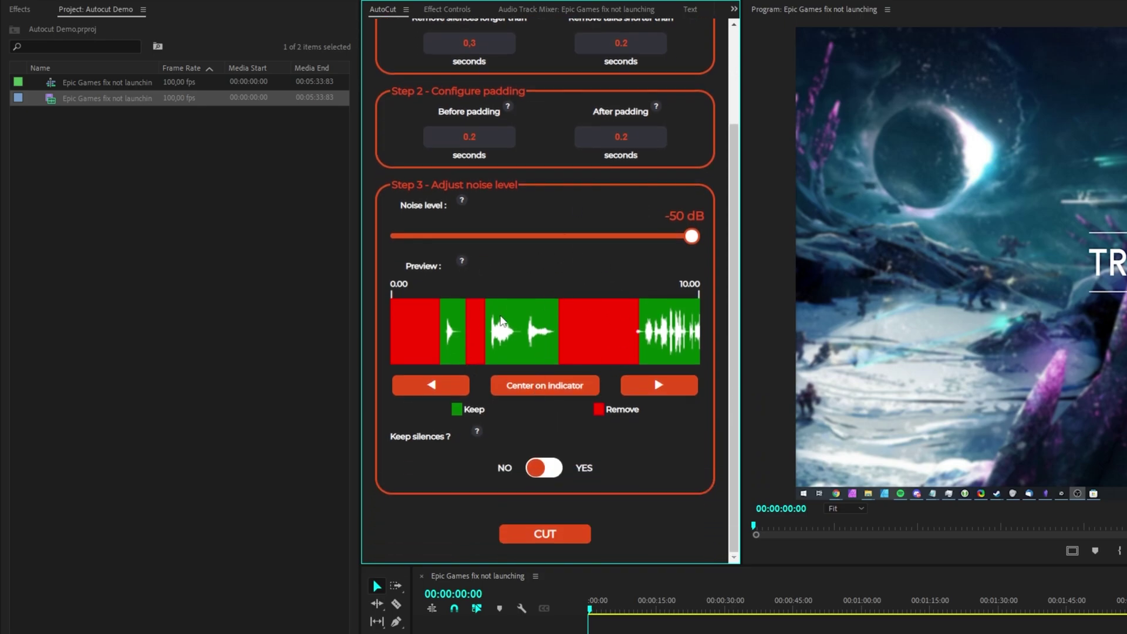
{"action": "left_click_drag", "start_coordinate": [605, 605], "coordinate": [983, 605]}
{"action": "left_click", "coordinate": [564, 390]}
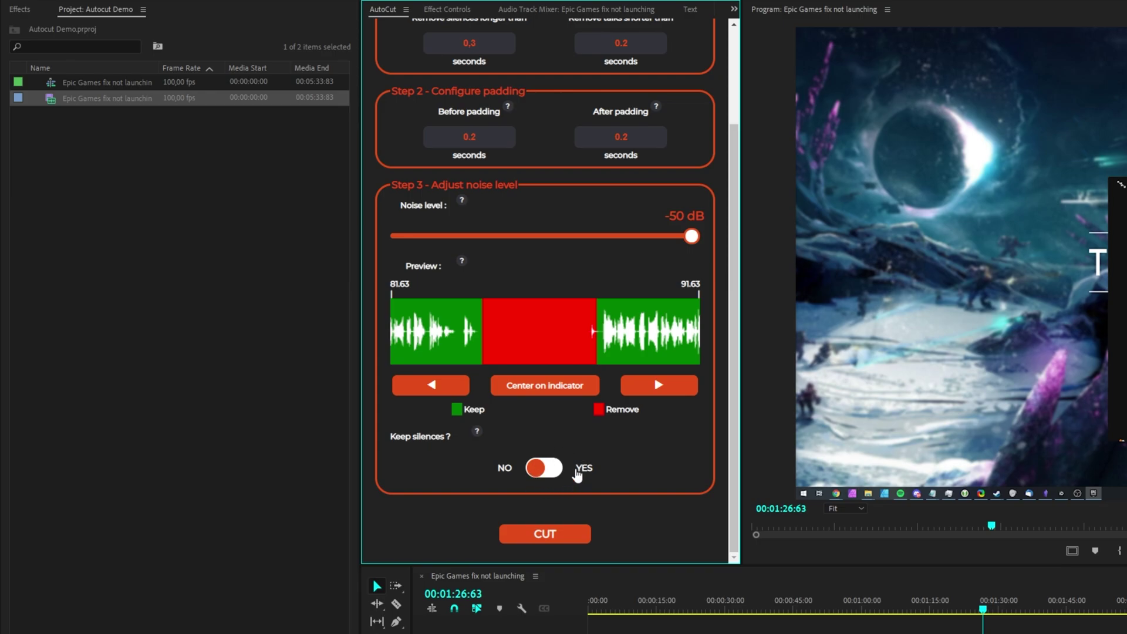
- Zoom the timeline out to fit the whole sequence
{"action": "left_click", "coordinate": [754, 617]}
{"action": "key", "text": "minus"}
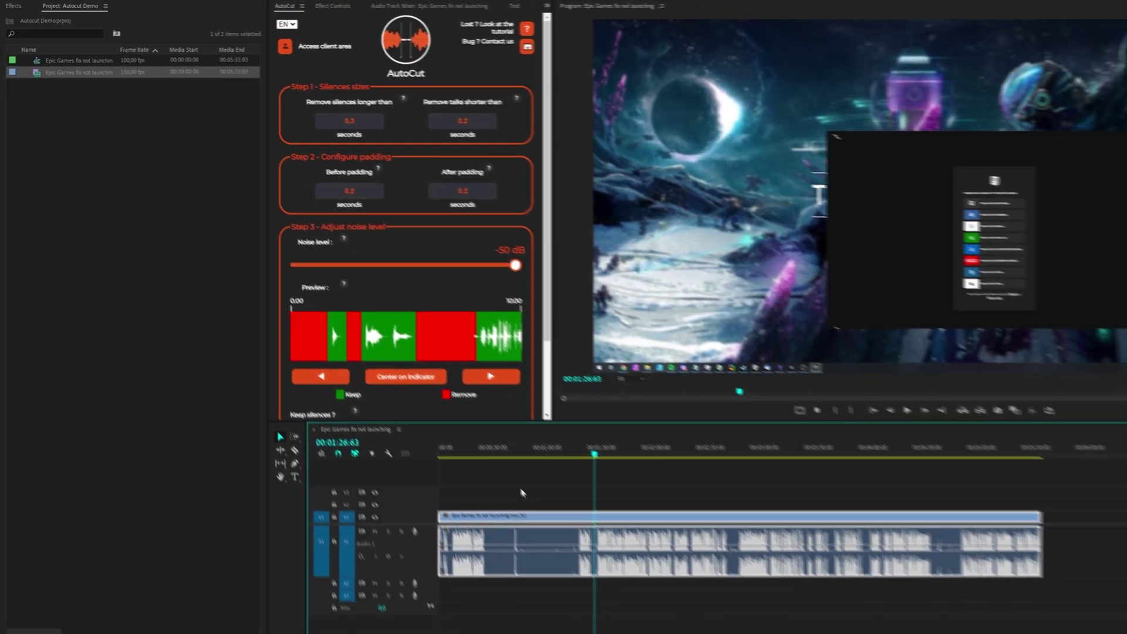
{"action": "scroll", "coordinate": [448, 275], "scroll_direction": "down", "scroll_amount": 3}
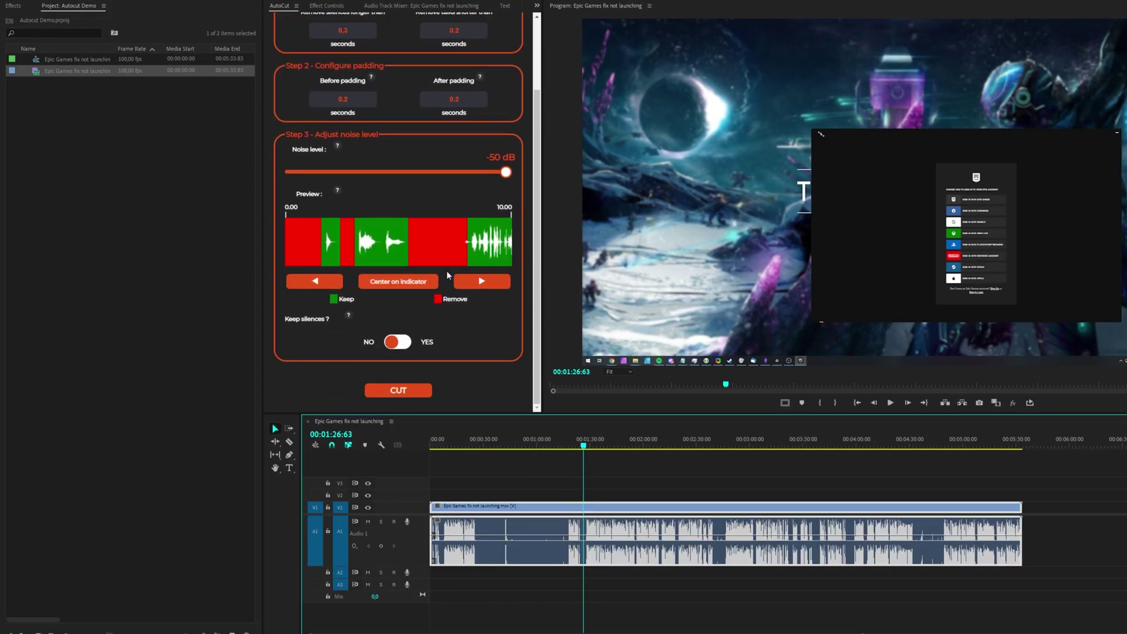
- Run AutoCut to apply the 64 silence cuts, close the summary, and zoom in on the sequence start
{"action": "left_click", "coordinate": [400, 393]}
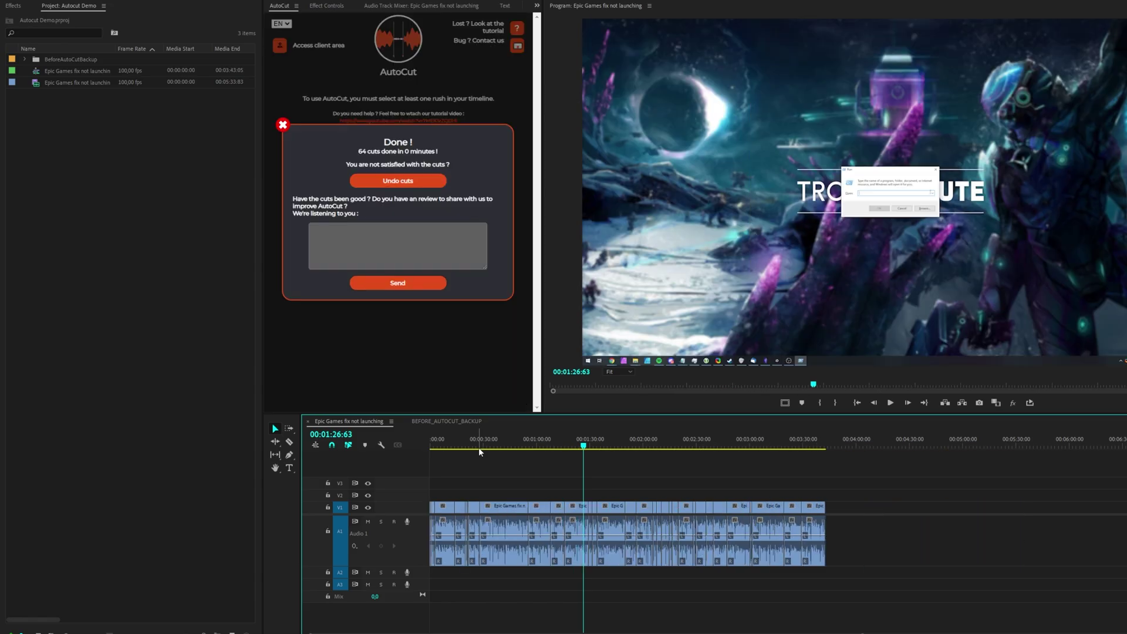
{"action": "left_click", "coordinate": [285, 126]}
{"action": "left_click", "coordinate": [504, 532]}
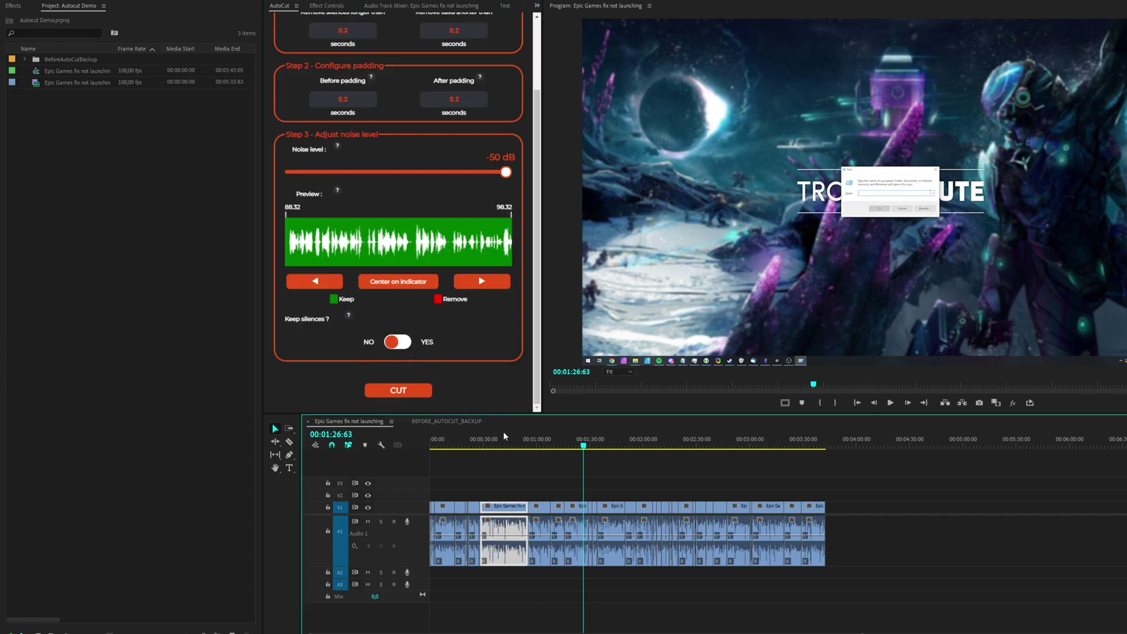
{"action": "key", "text": "Home"}
{"action": "key", "text": "="}
{"action": "key", "text": "="}
{"action": "key", "text": "="}
{"action": "key", "text": "="}
{"action": "key", "text": "="}
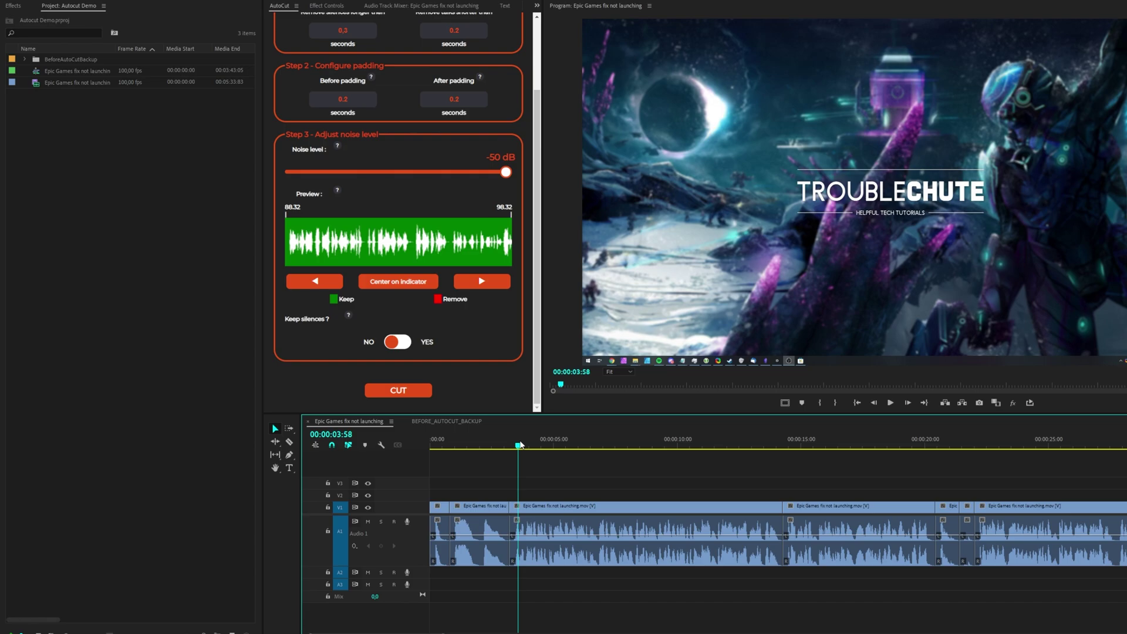
- Undo the last change and jump the playhead to 00:00:17:22
{"action": "key", "text": "ctrl+z"}
{"action": "scroll", "coordinate": [519, 530], "scroll_direction": "down", "scroll_amount": 3}
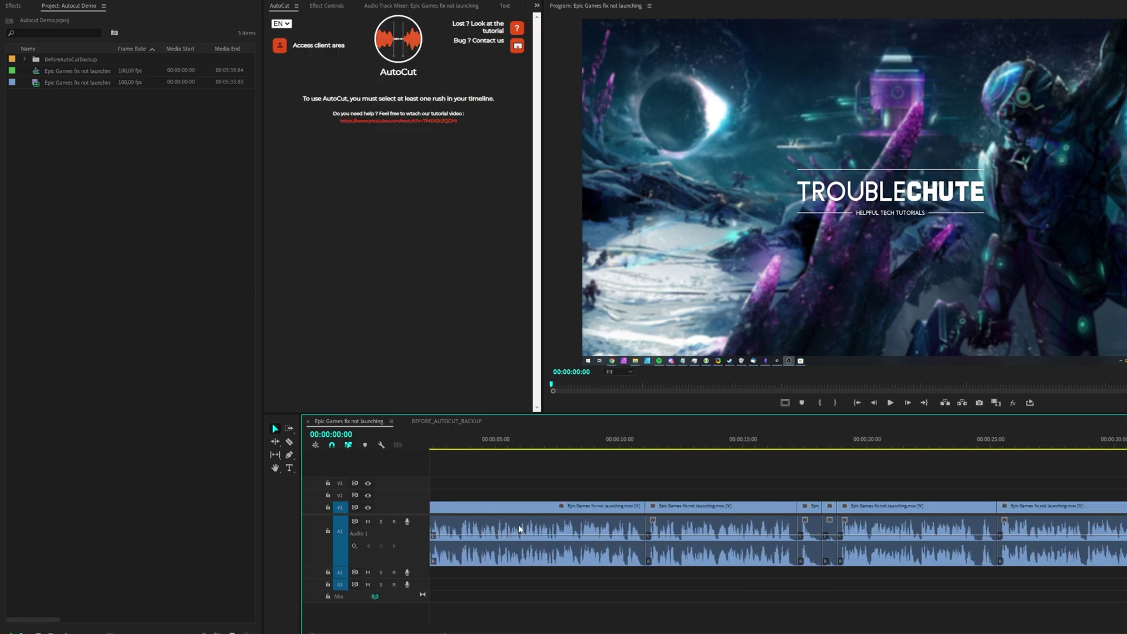
{"action": "left_click", "coordinate": [773, 527]}
{"action": "key", "text": "Down"}
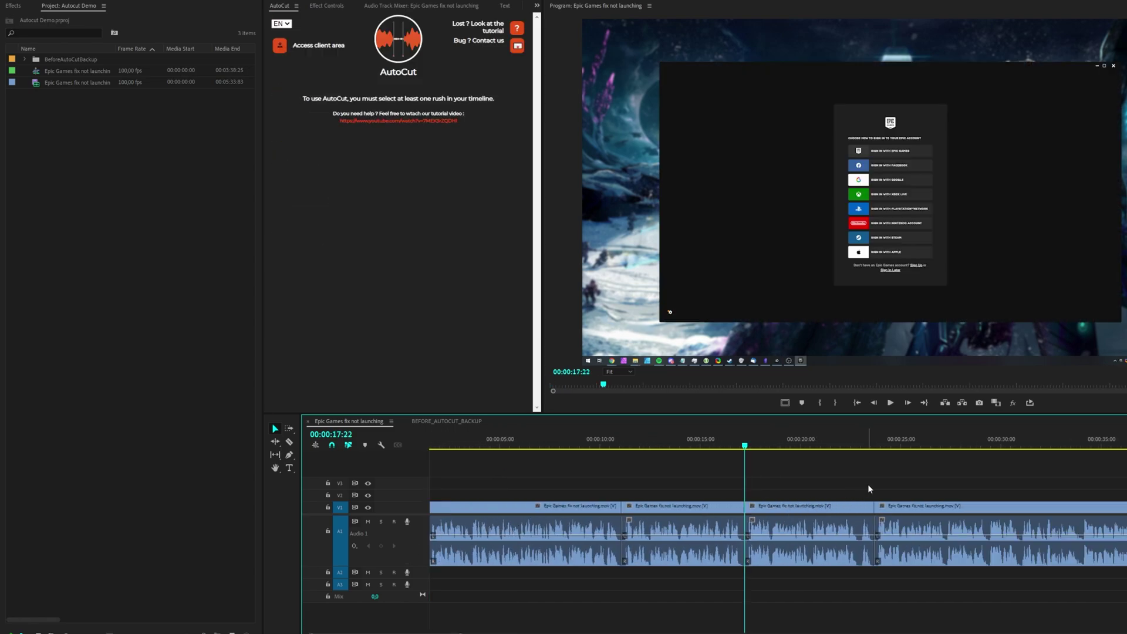
- Scroll through the cut clips across the sequence, then return the playhead to 00:00:00:00
{"action": "scroll", "coordinate": [869, 489], "scroll_direction": "down", "scroll_amount": 8}
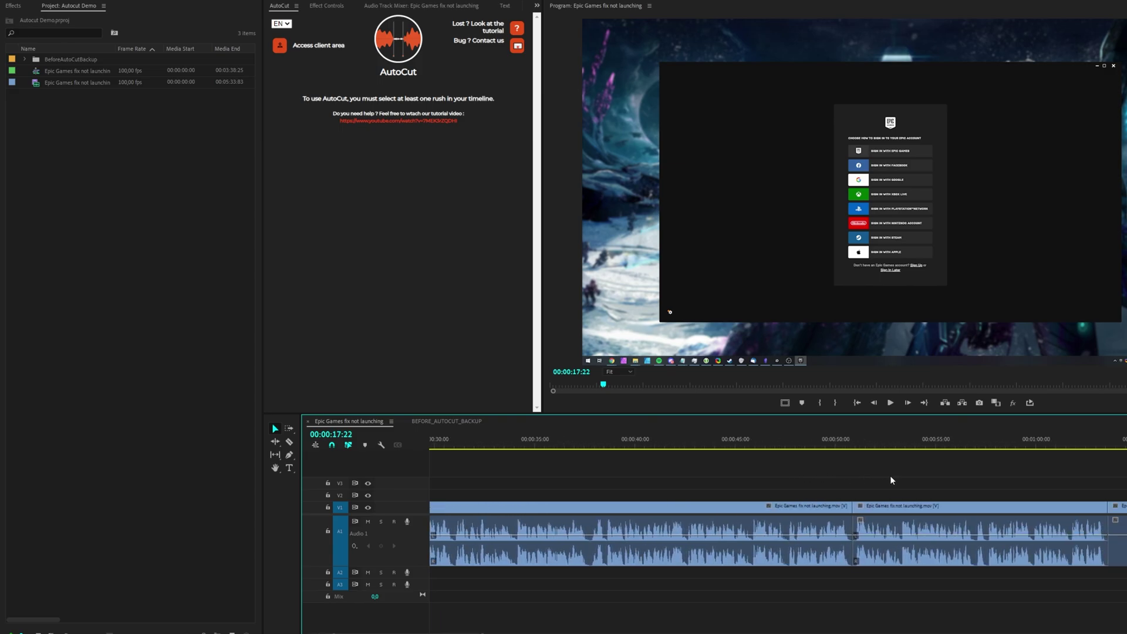
{"action": "scroll", "coordinate": [890, 480], "scroll_direction": "down", "scroll_amount": 5}
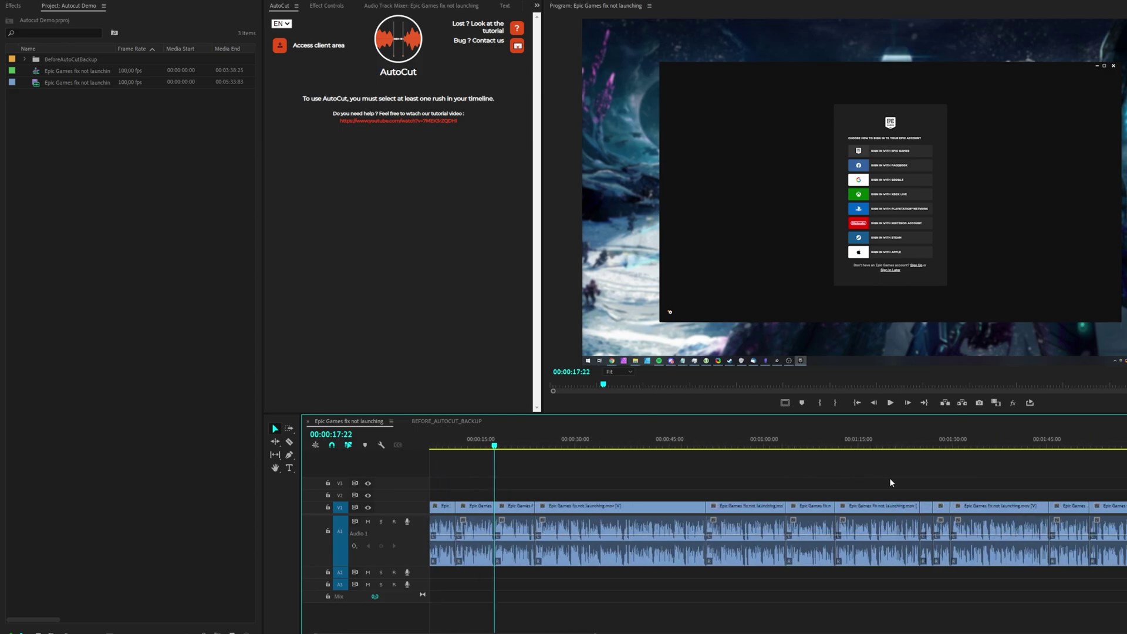
{"action": "scroll", "coordinate": [887, 483], "scroll_direction": "down", "scroll_amount": 3}
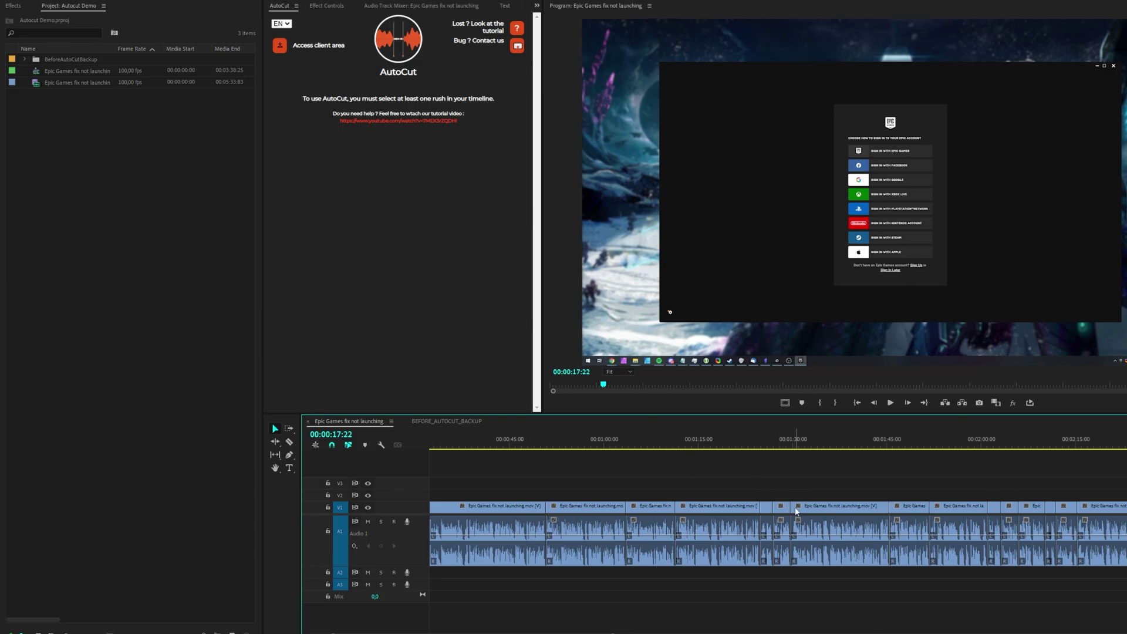
{"action": "scroll", "coordinate": [797, 512], "scroll_direction": "down", "scroll_amount": 3}
{"action": "scroll", "coordinate": [667, 529], "scroll_direction": "up", "scroll_amount": 1}
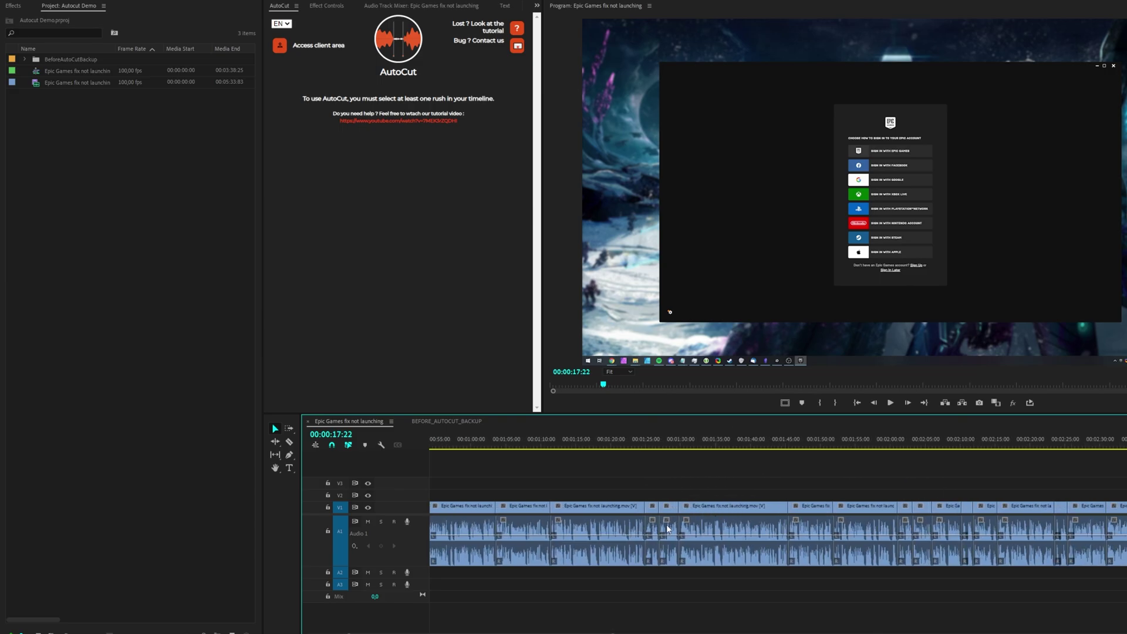
{"action": "scroll", "coordinate": [666, 526], "scroll_direction": "down", "scroll_amount": 4}
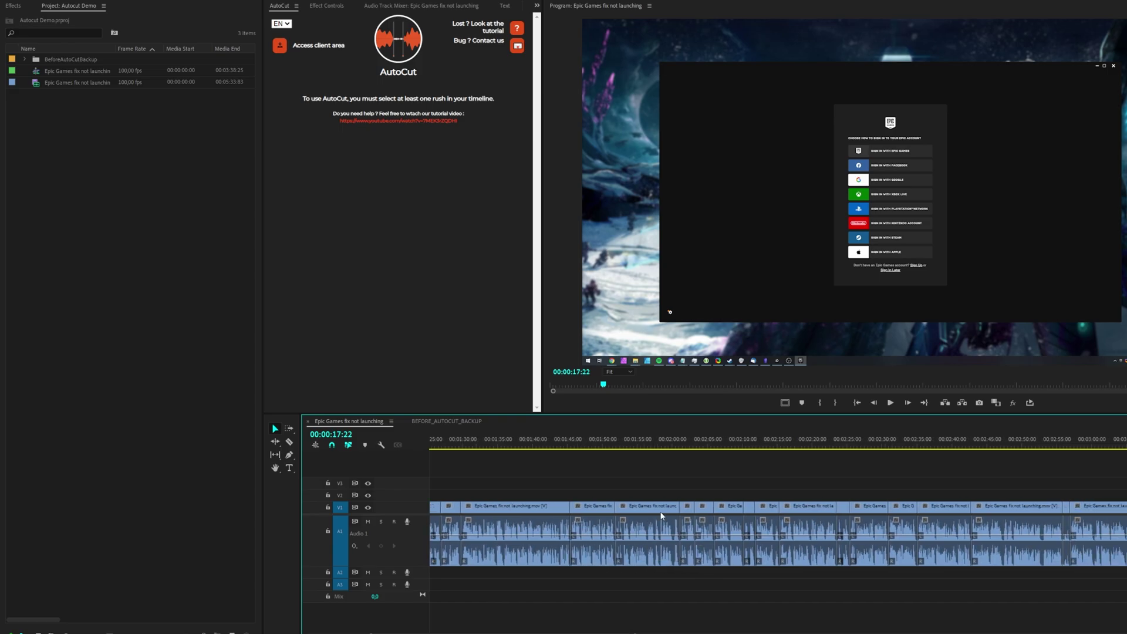
{"action": "scroll", "coordinate": [661, 516], "scroll_direction": "down", "scroll_amount": 2}
{"action": "scroll", "coordinate": [663, 517], "scroll_direction": "down", "scroll_amount": 4}
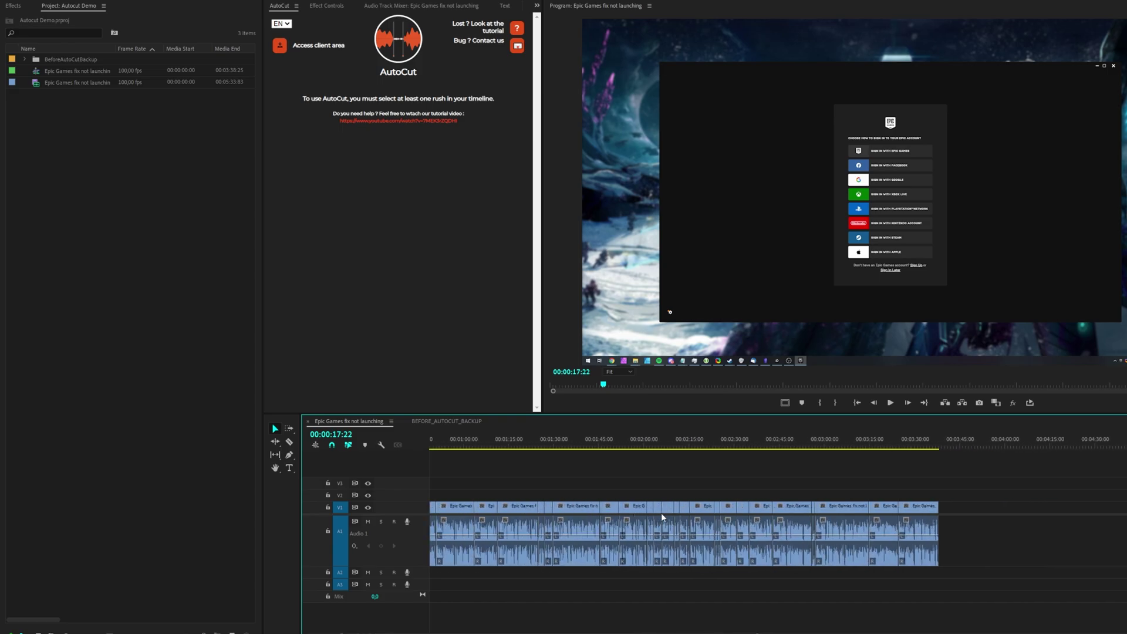
{"action": "scroll", "coordinate": [662, 517], "scroll_direction": "down", "scroll_amount": 2}
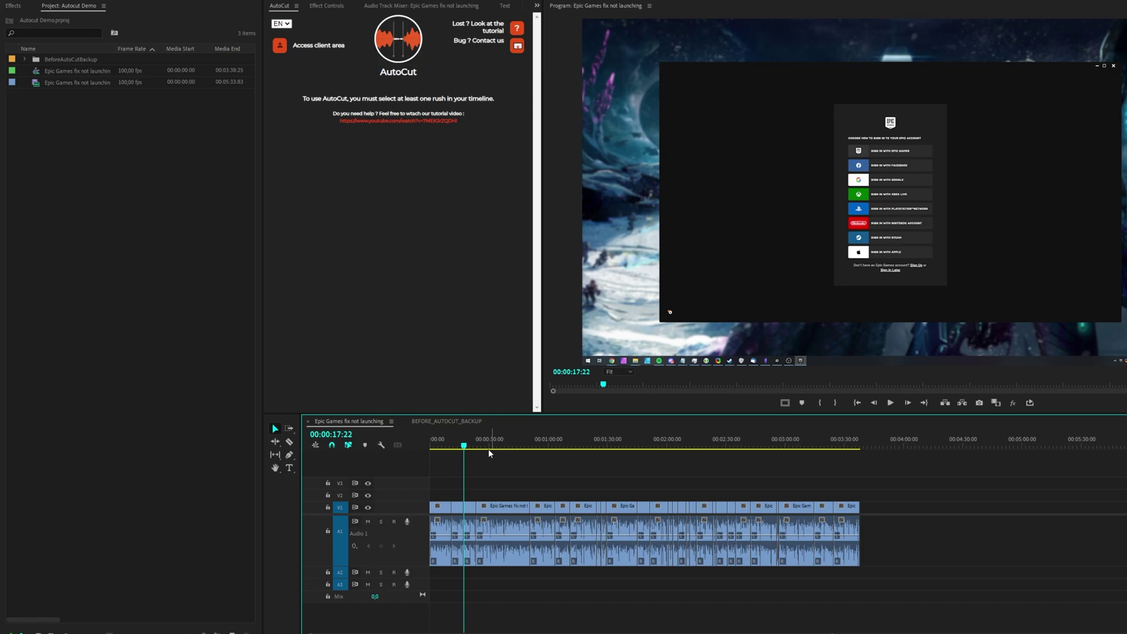
{"action": "key", "text": "Home"}
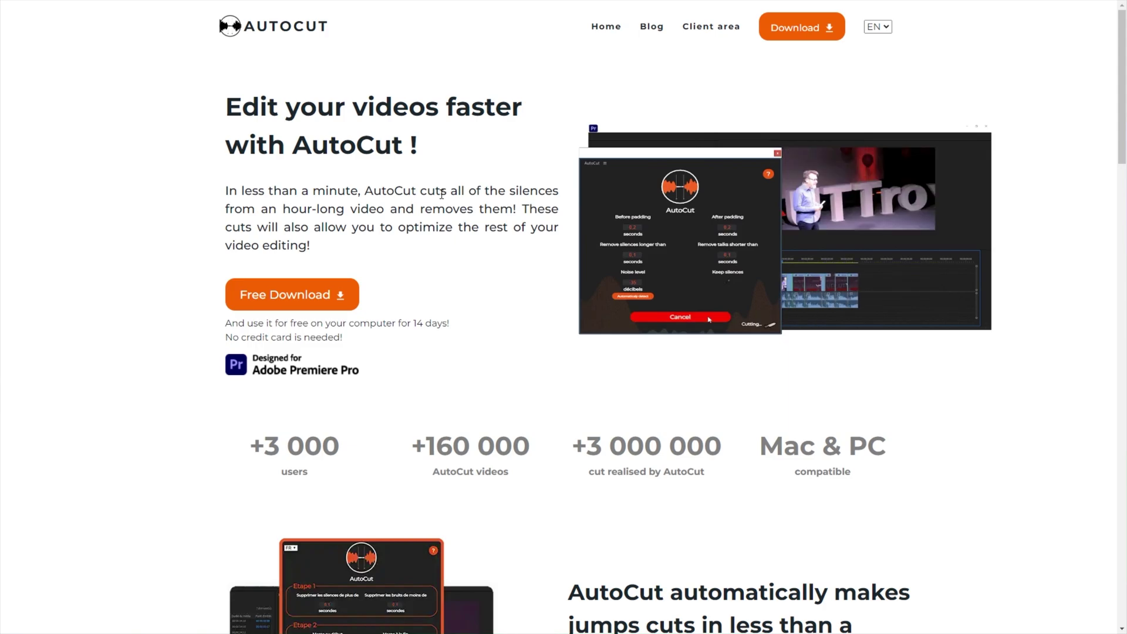
- Download the AutoCut Premiere Pro extension installer, checking its Premiere Pro 13.1 requirement
{"action": "left_click", "coordinate": [270, 294]}
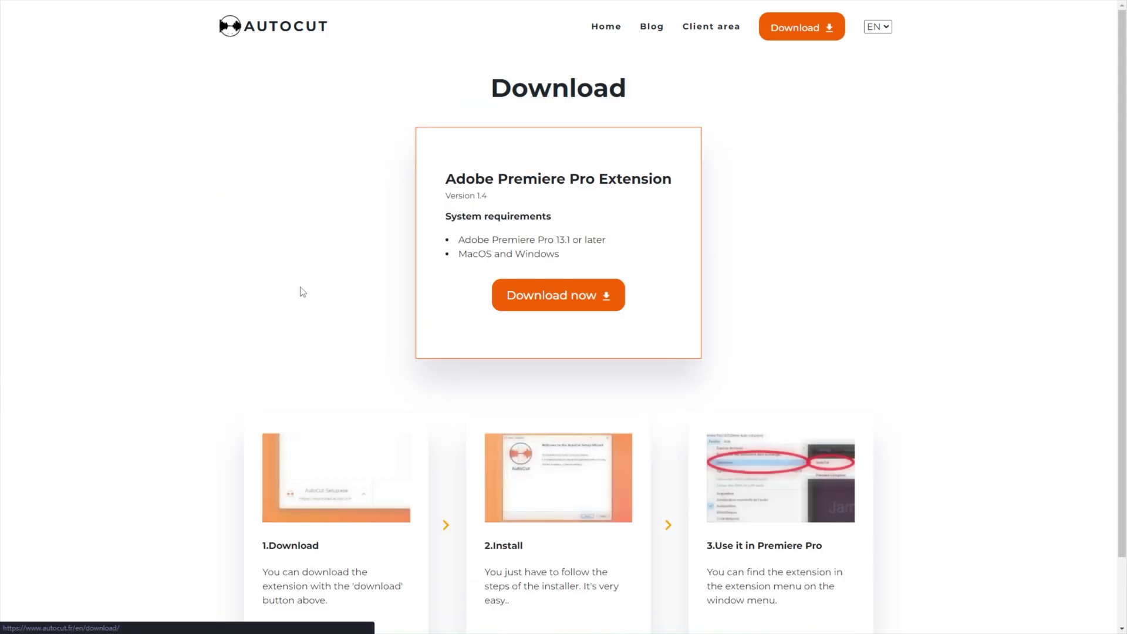
{"action": "left_click", "coordinate": [571, 288]}
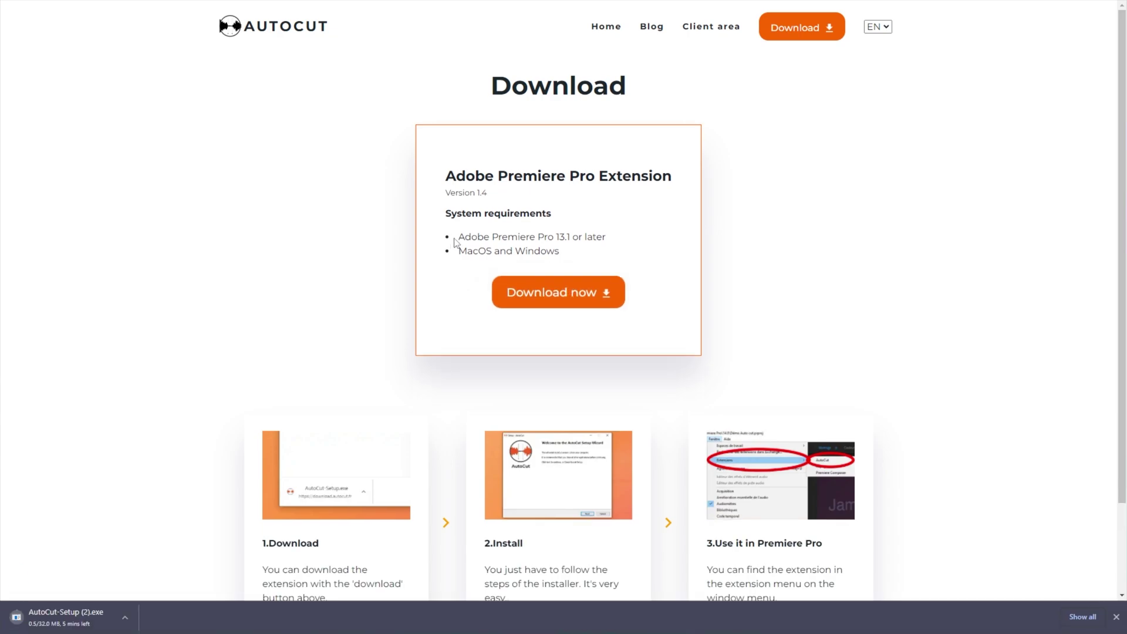
{"action": "mouse_move", "coordinate": [455, 240]}
{"action": "left_mouse_down"}
{"action": "mouse_move", "coordinate": [569, 240]}
{"action": "mouse_move", "coordinate": [454, 255]}
{"action": "left_mouse_up"}
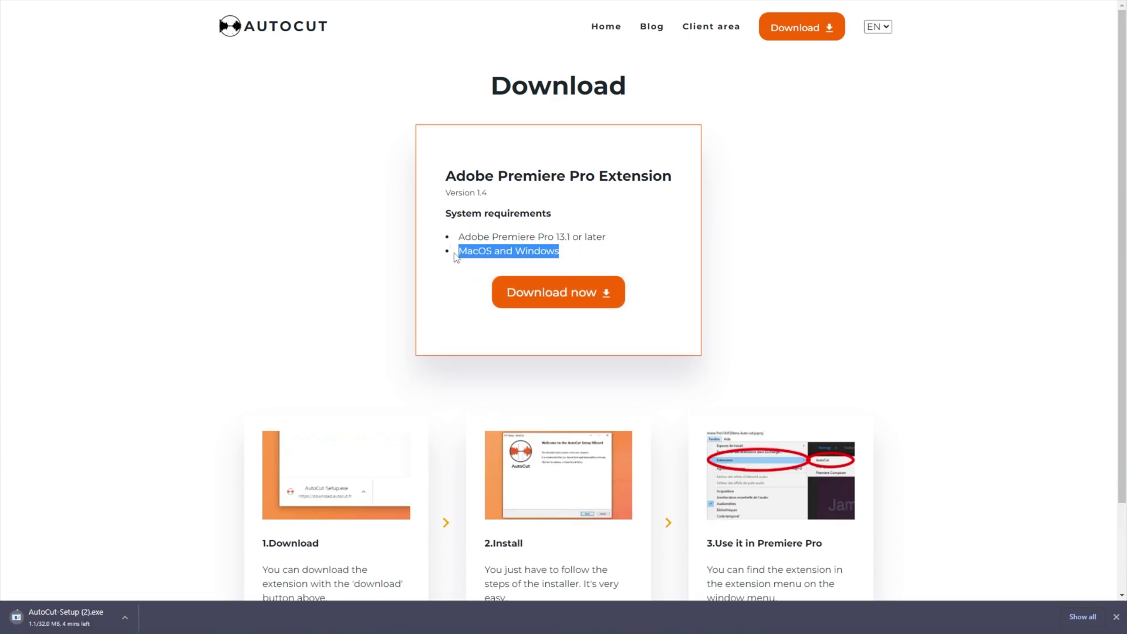
{"action": "left_click", "coordinate": [427, 370]}
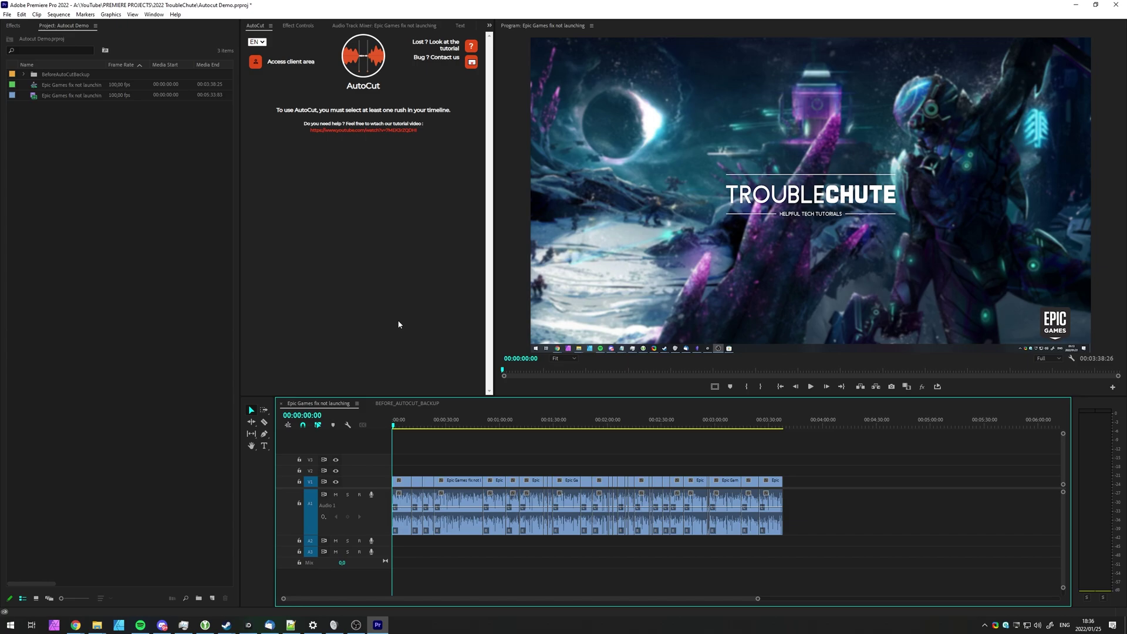
- Reopen the AutoCut panel, view the first clip's silence settings, then deselect the clip
{"action": "left_click", "coordinate": [154, 14]}
{"action": "mouse_move", "coordinate": [178, 47]}
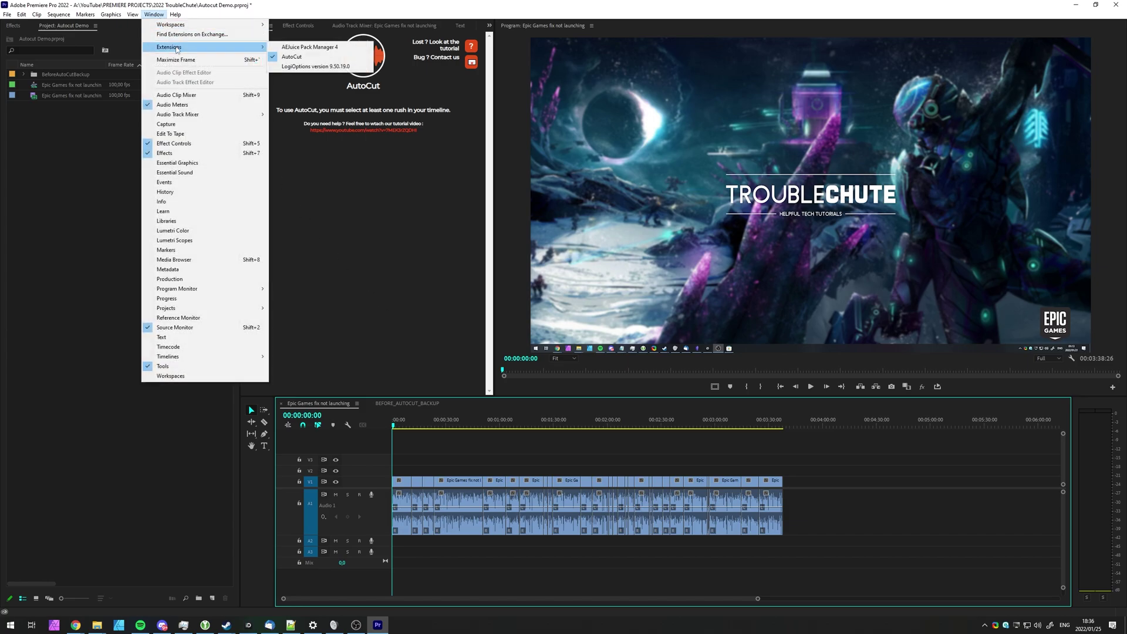
{"action": "left_click", "coordinate": [381, 188]}
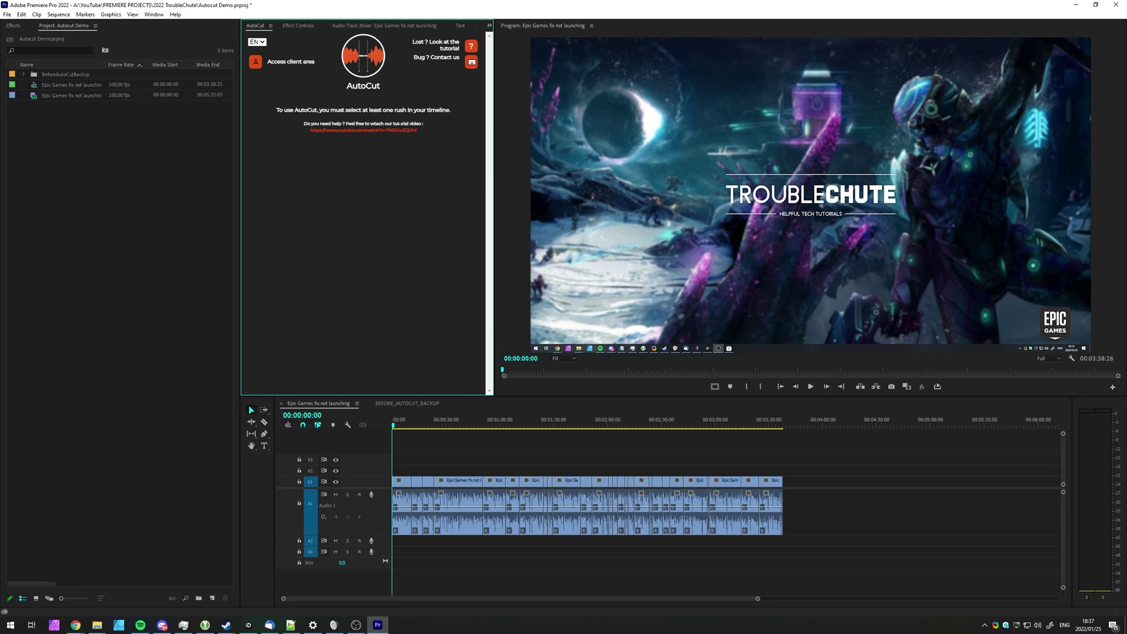
{"action": "left_click", "coordinate": [402, 499]}
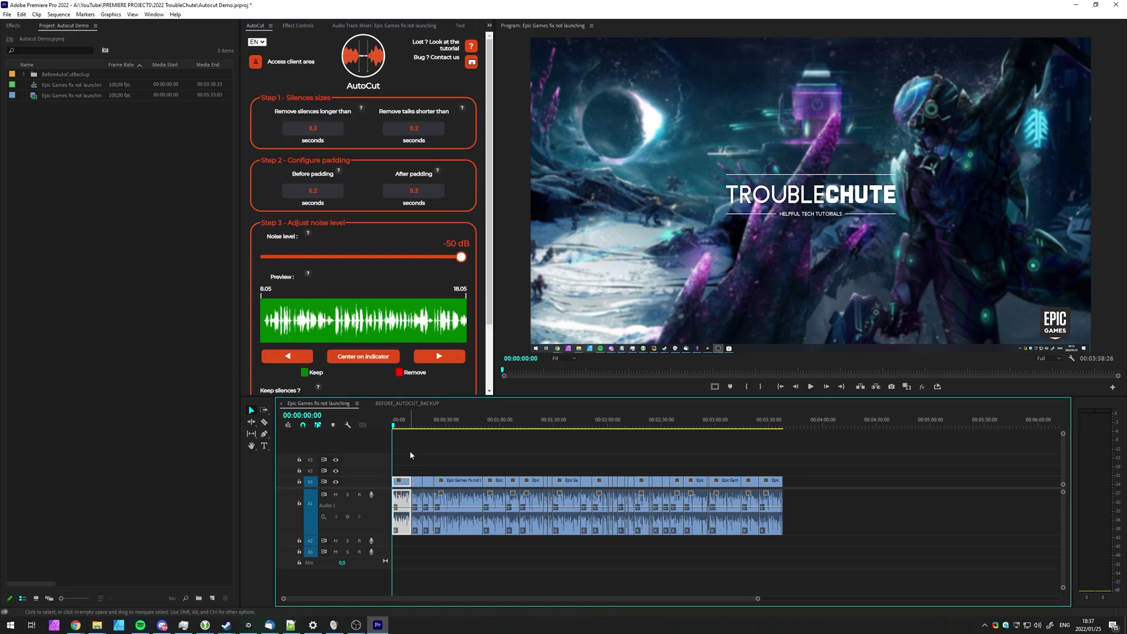
{"action": "scroll", "coordinate": [411, 464], "scroll_direction": "up", "scroll_amount": 2}
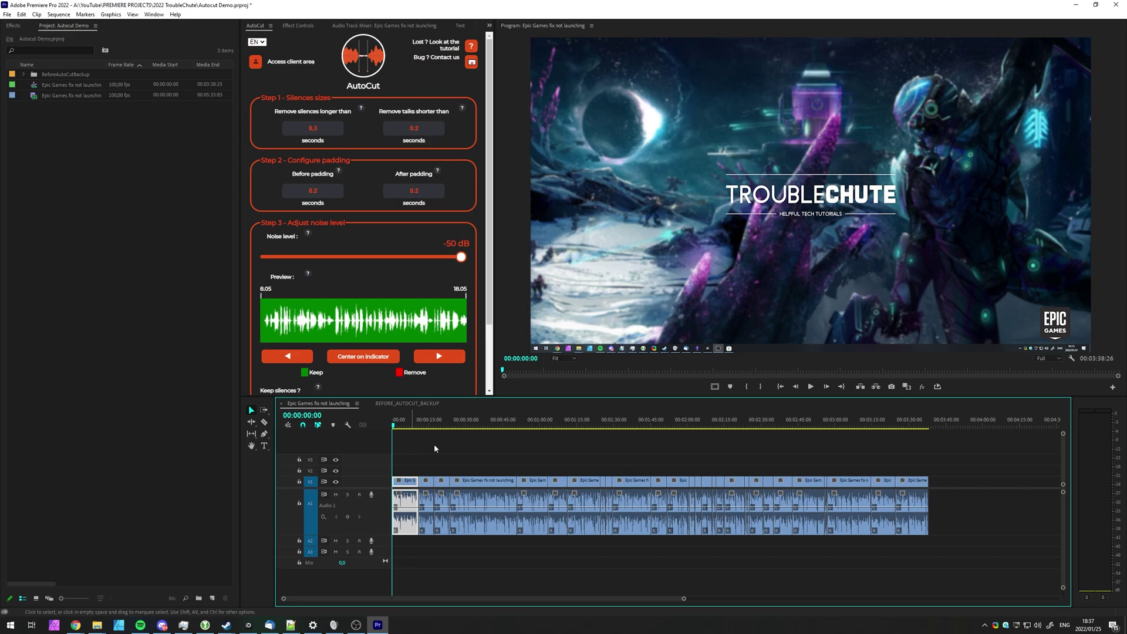
{"action": "scroll", "coordinate": [434, 446], "scroll_direction": "up", "scroll_amount": 1}
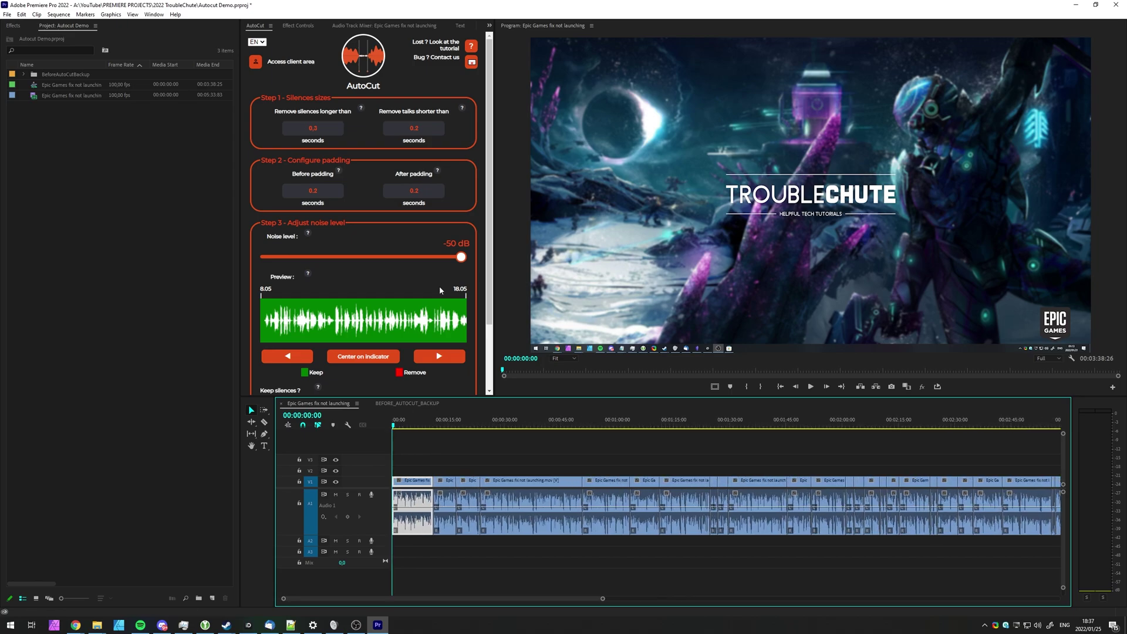
{"action": "left_click", "coordinate": [493, 448]}
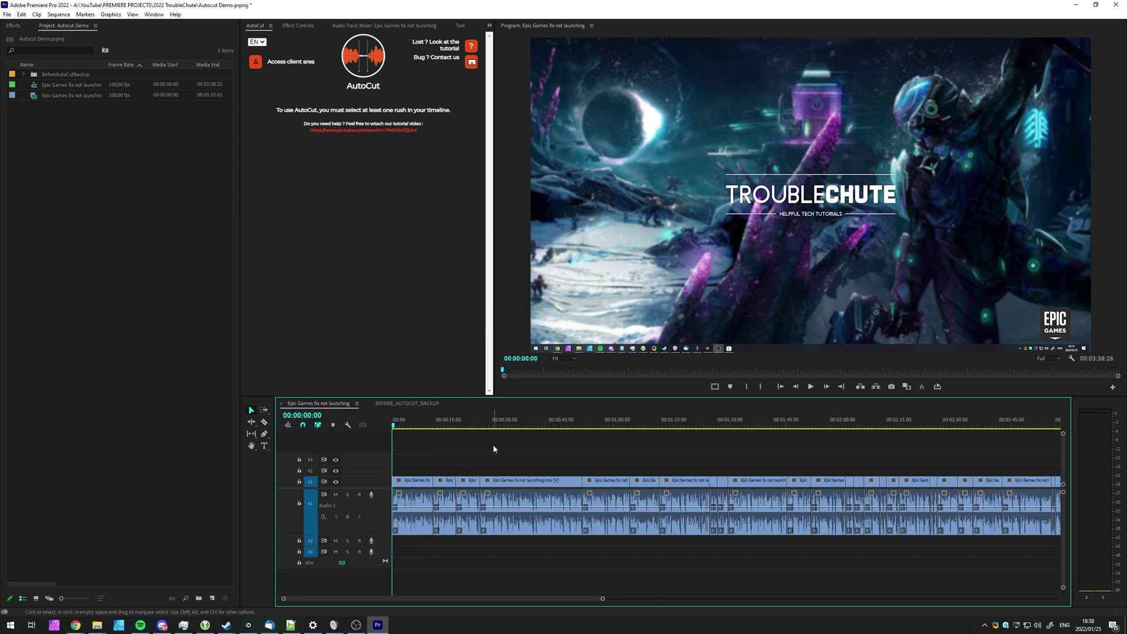